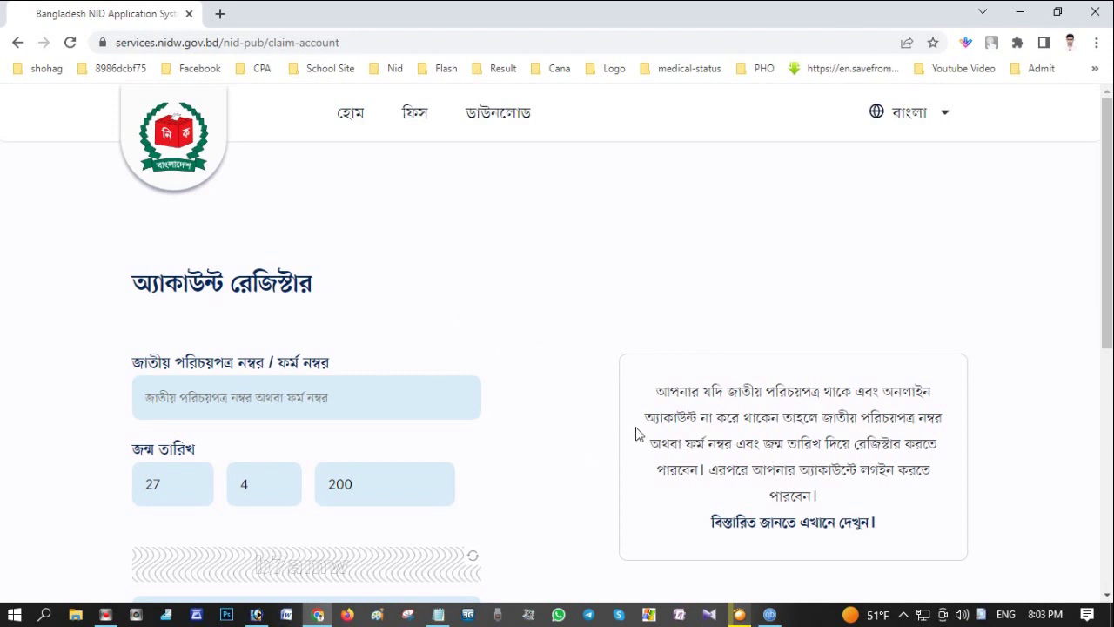
Paste the national ID number into the ID field
{"action": "scroll", "coordinate": [539, 264], "scroll_direction": "down", "scroll_amount": 2}
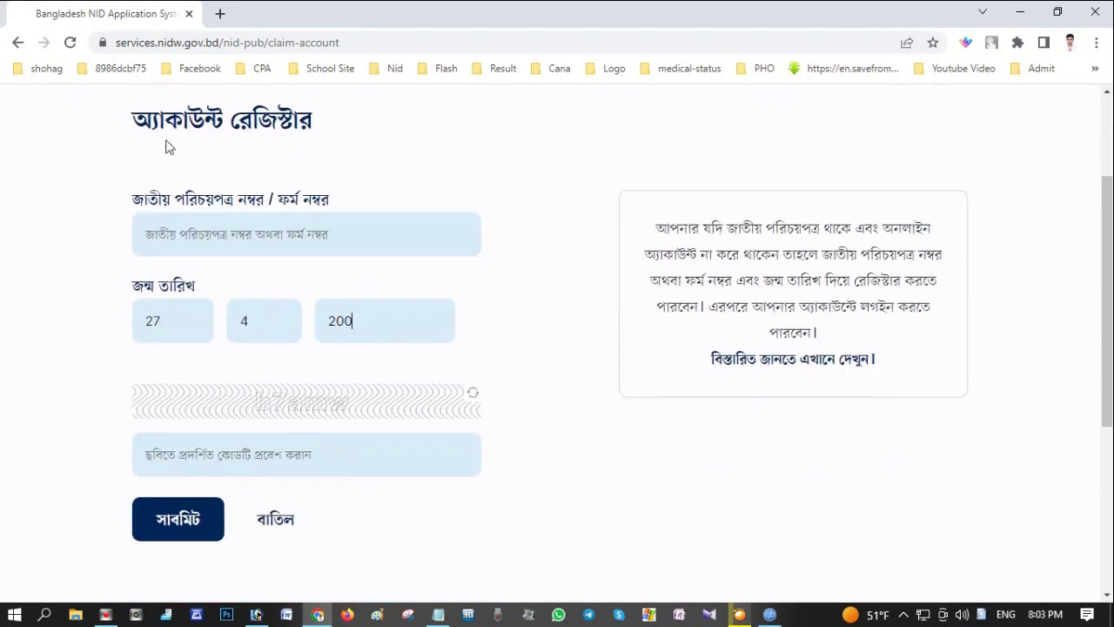
{"action": "left_click", "coordinate": [481, 183]}
{"action": "left_click", "coordinate": [193, 232]}
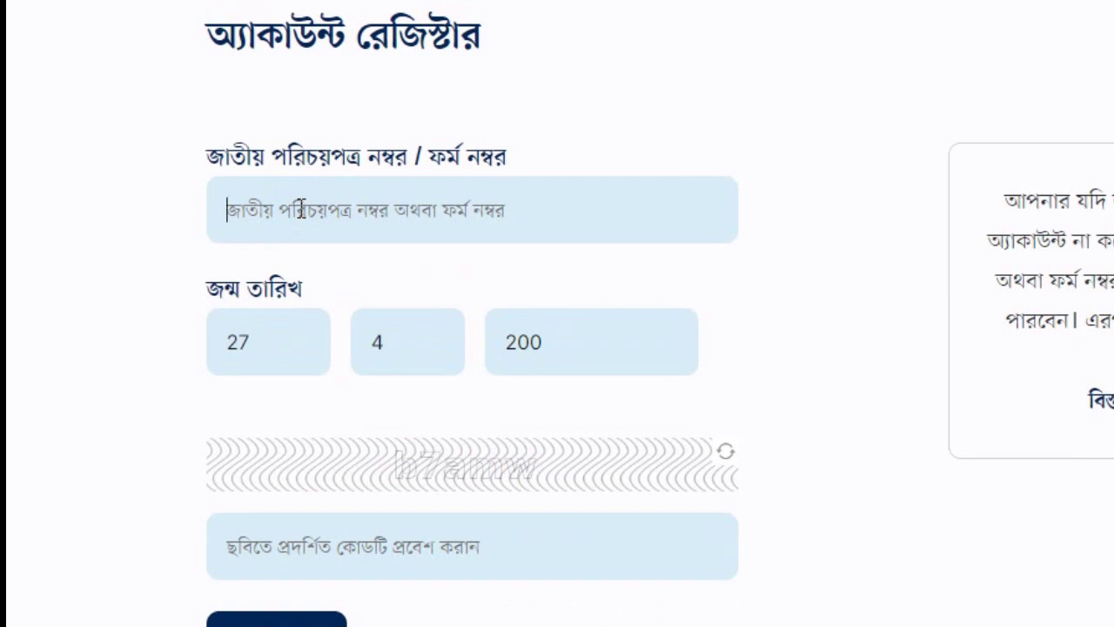
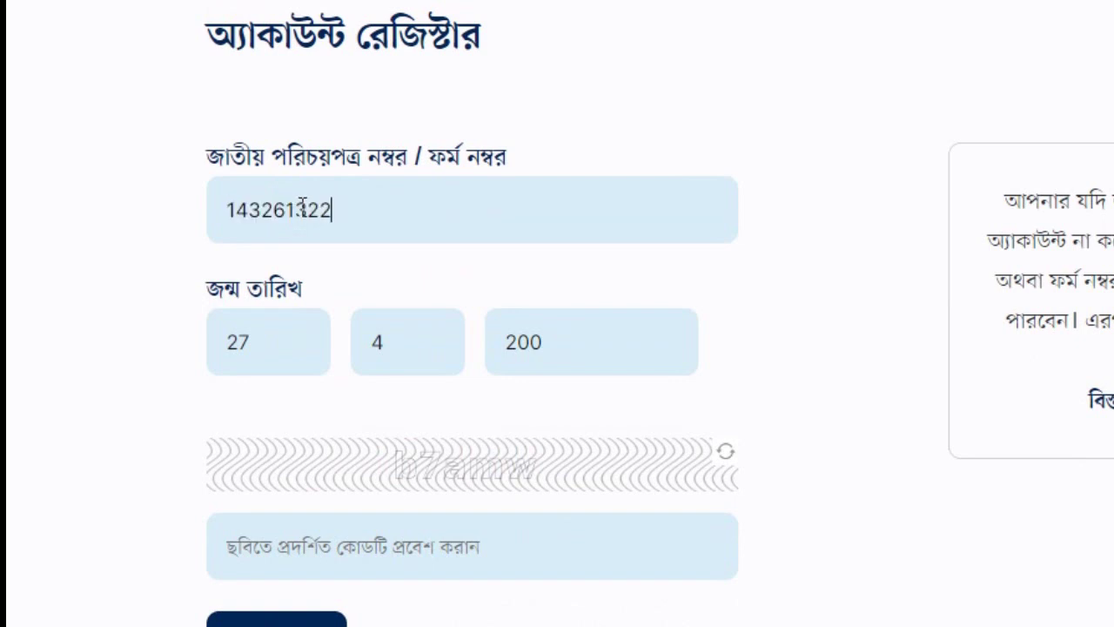
{"action": "left_click_drag", "start_coordinate": [331, 210], "coordinate": [76, 213]}
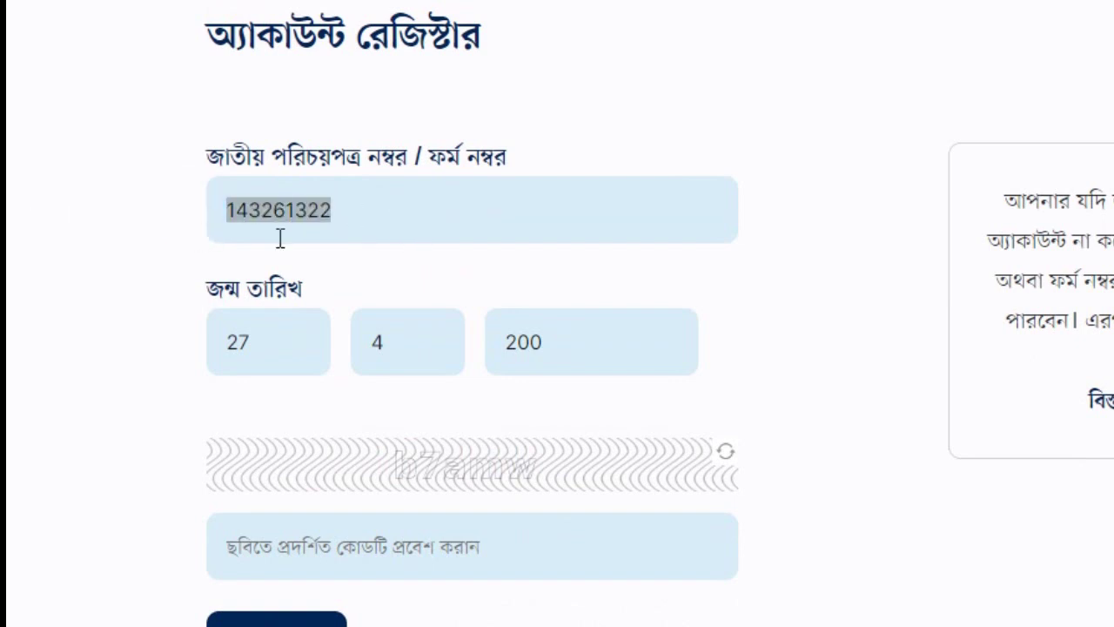
Complete the birth year as 2001 and type the captcha code from the image
{"action": "left_click", "coordinate": [254, 349]}
{"action": "left_click", "coordinate": [383, 346]}
{"action": "left_click", "coordinate": [568, 341]}
{"action": "type", "text": "1"}
{"action": "left_click", "coordinate": [439, 548]}
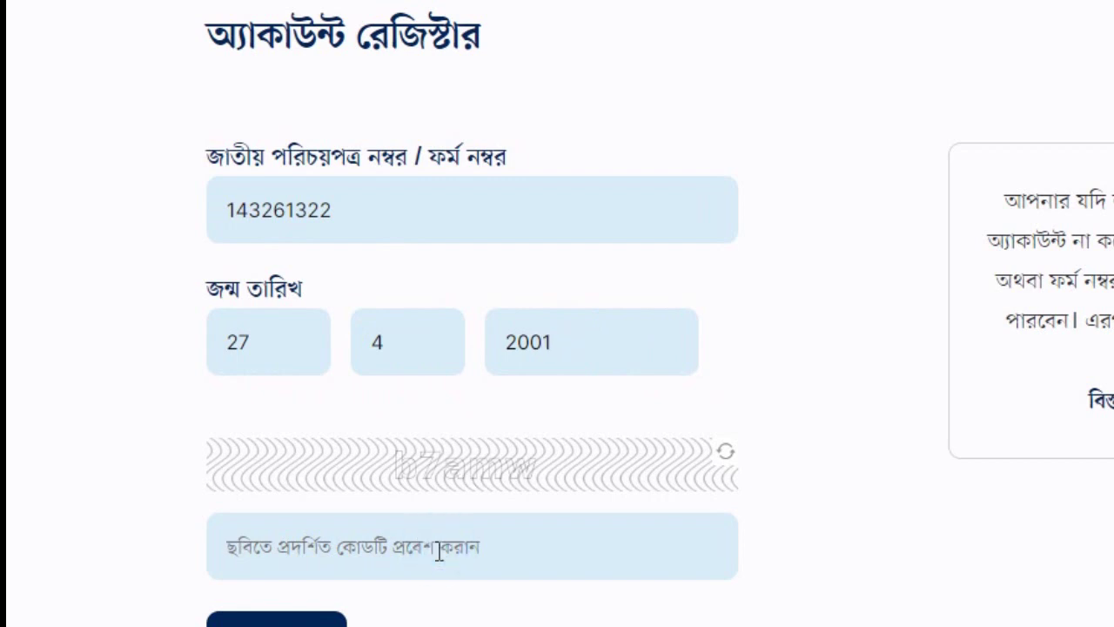
{"action": "type", "text": "b7"}
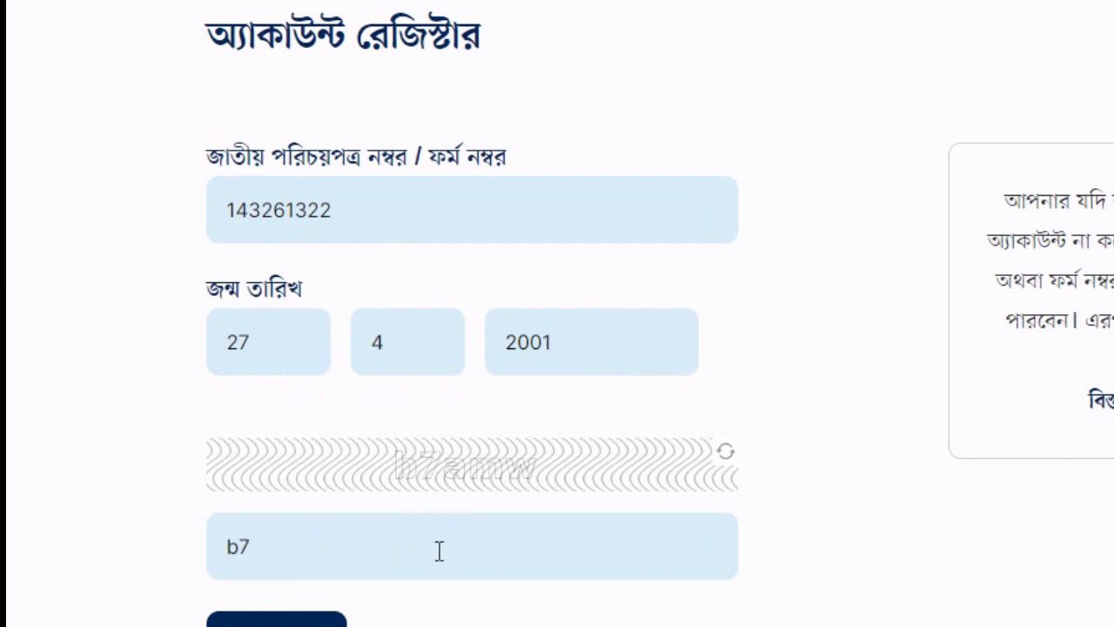
{"action": "type", "text": "a"}
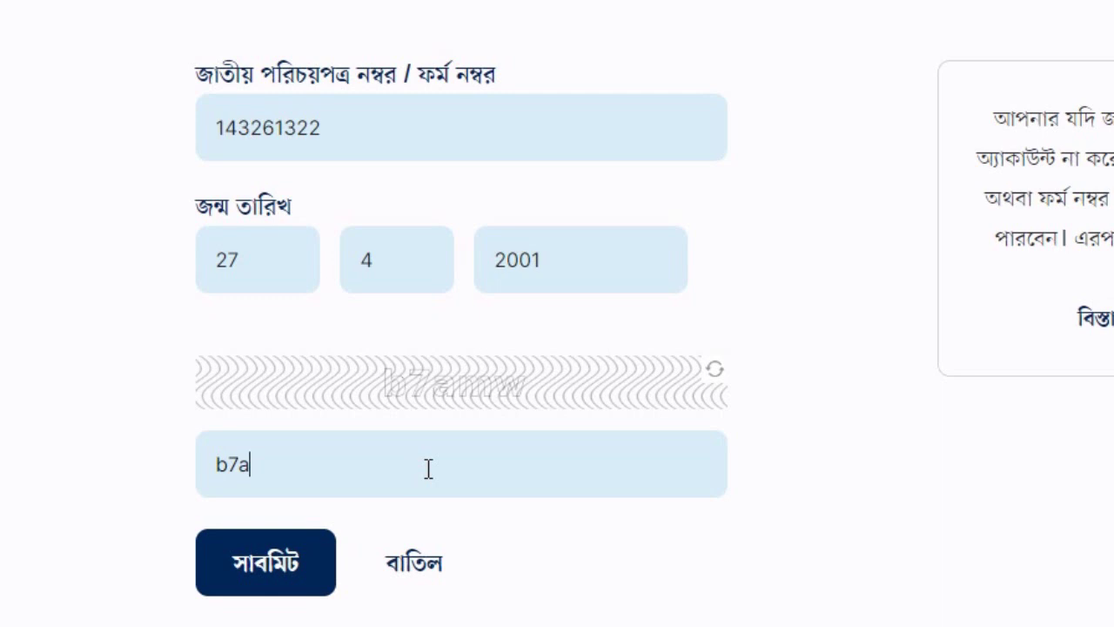
{"action": "type", "text": "mw"}
Submit the ID and birth date, then highlight the error saying the ID number or birth date is wrong
{"action": "left_click", "coordinate": [259, 576]}
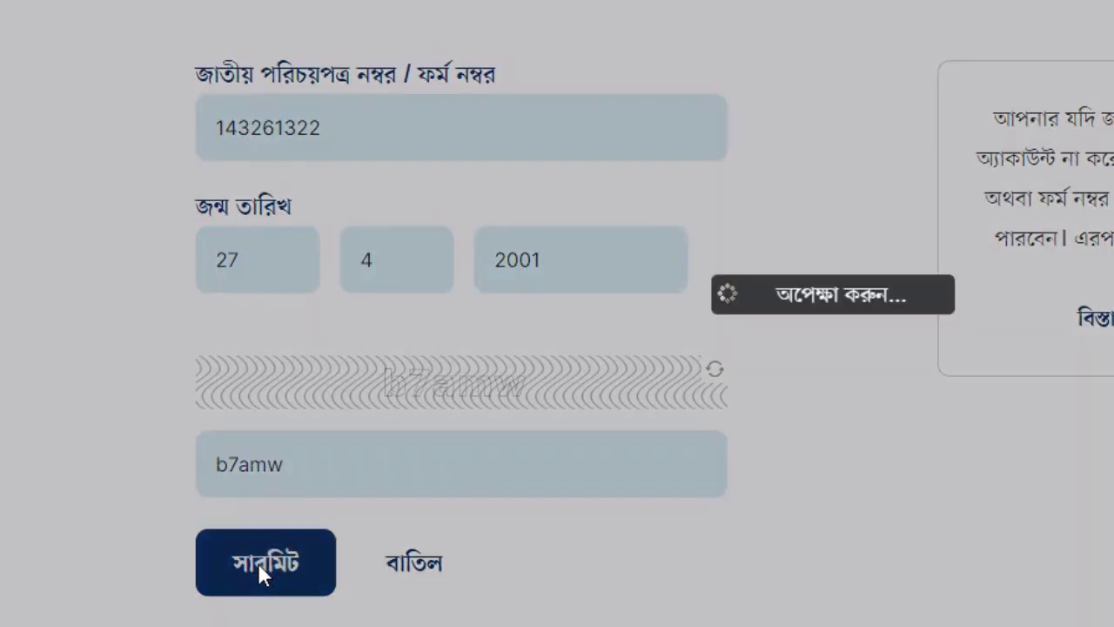
{"action": "left_click_drag", "start_coordinate": [253, 185], "coordinate": [357, 195]}
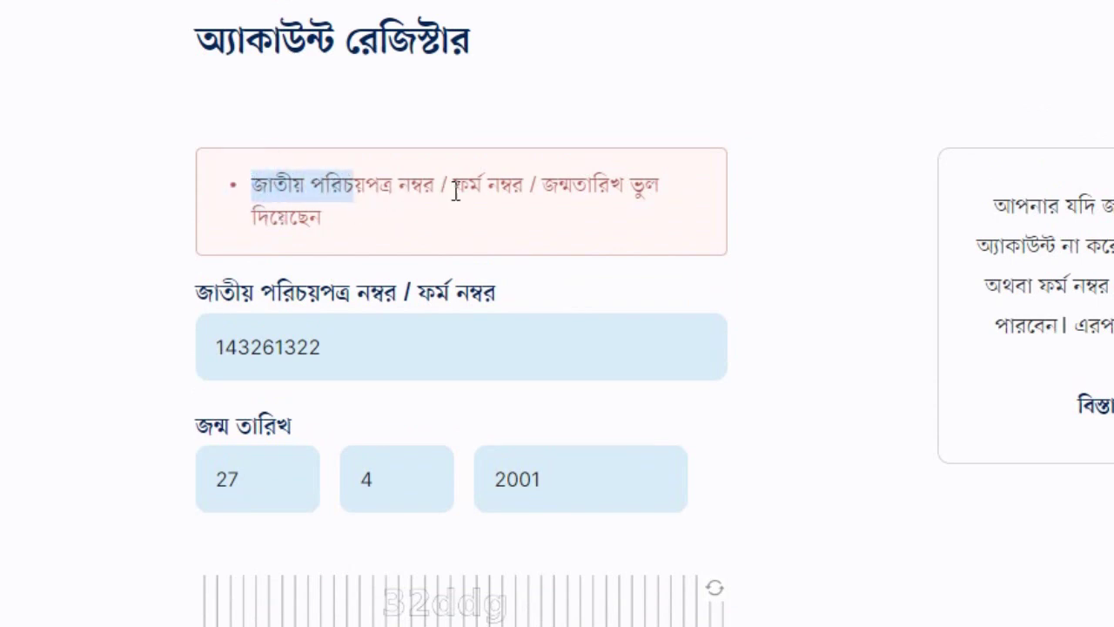
{"action": "left_click", "coordinate": [550, 186]}
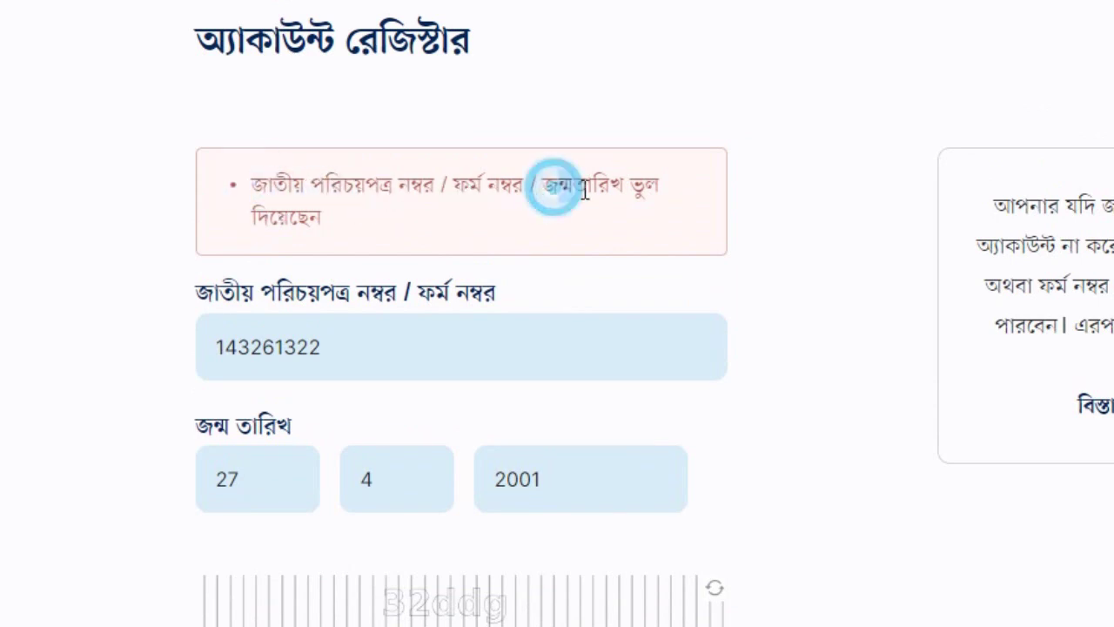
{"action": "left_click", "coordinate": [305, 228]}
{"action": "left_click", "coordinate": [336, 224]}
{"action": "left_click_drag", "start_coordinate": [335, 223], "coordinate": [226, 181]}
{"action": "left_click", "coordinate": [327, 204]}
{"action": "left_click_drag", "start_coordinate": [330, 219], "coordinate": [251, 182]}
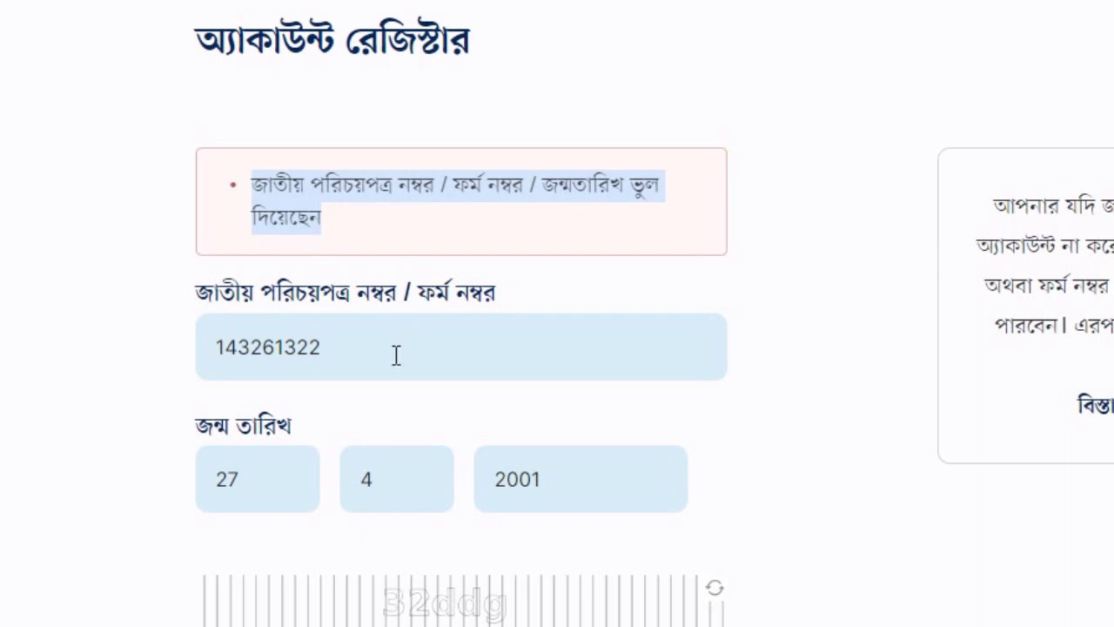
{"action": "scroll", "coordinate": [395, 356], "scroll_direction": "down", "scroll_amount": 2}
{"action": "left_click", "coordinate": [355, 230]}
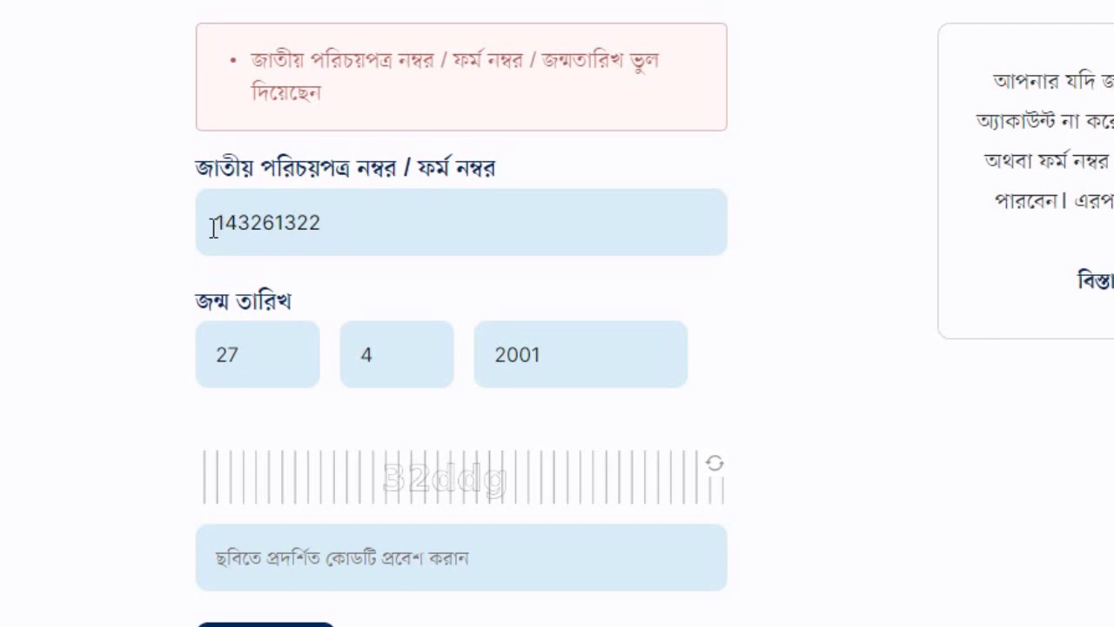
{"action": "left_click_drag", "start_coordinate": [216, 226], "coordinate": [313, 224]}
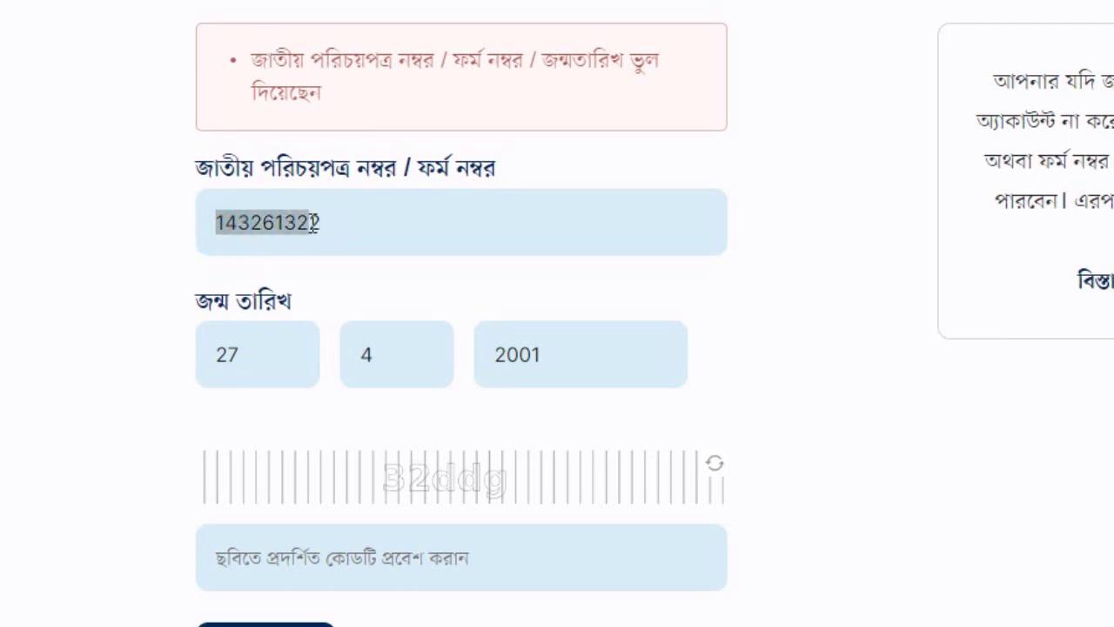
{"action": "left_click", "coordinate": [250, 350]}
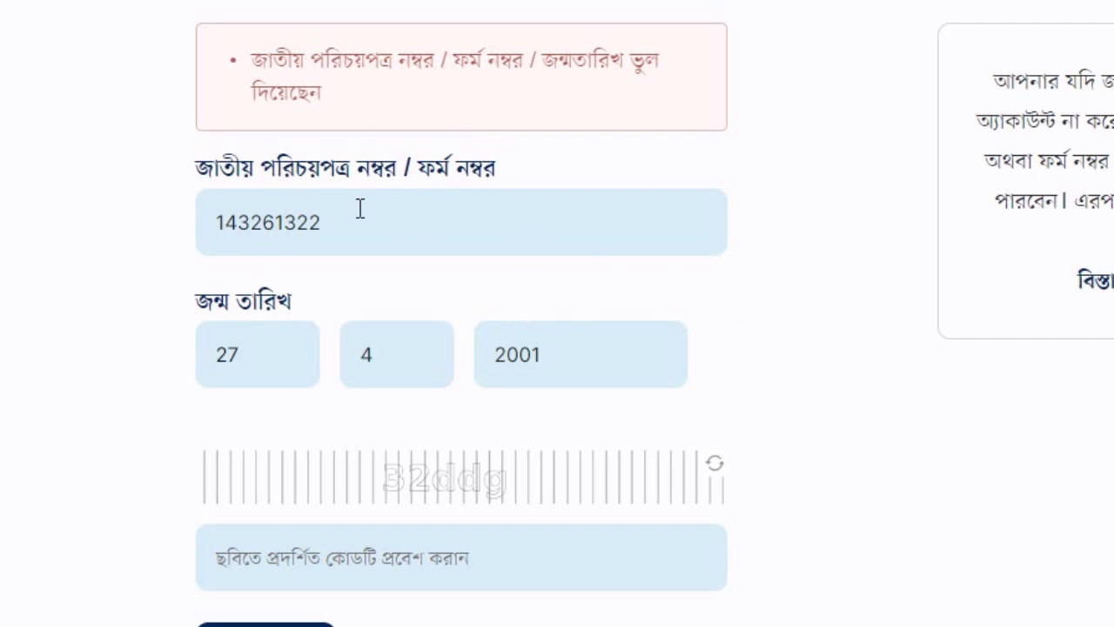
Add the NIDFN prefix to the ID number and re-enter the new captcha code in lowercase
{"action": "left_click", "coordinate": [217, 223]}
{"action": "type", "text": "NID"}
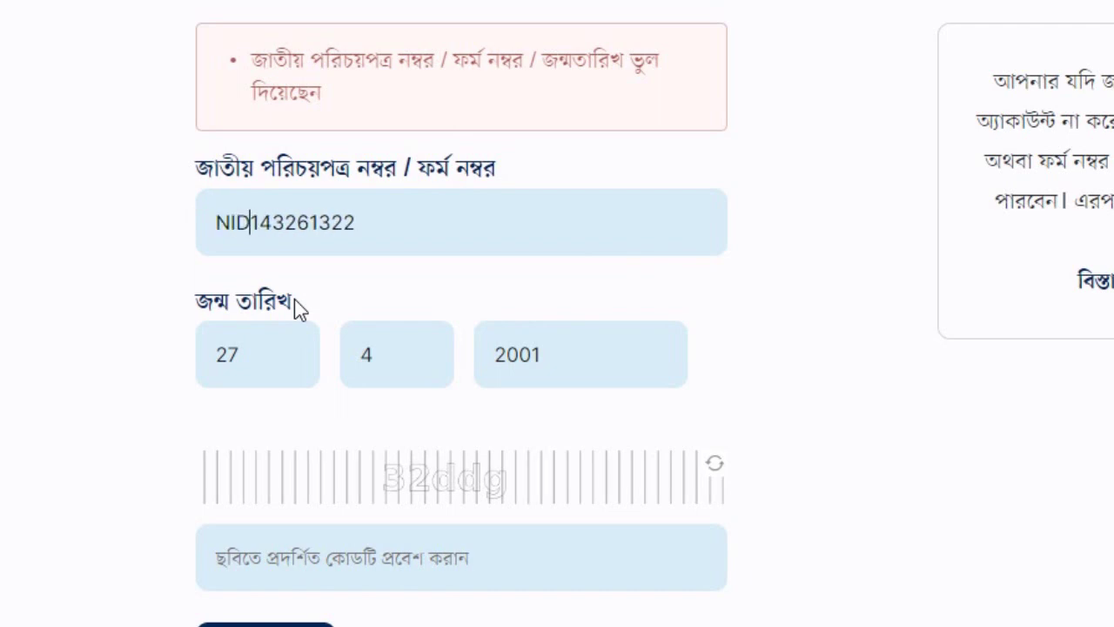
{"action": "type", "text": "FN"}
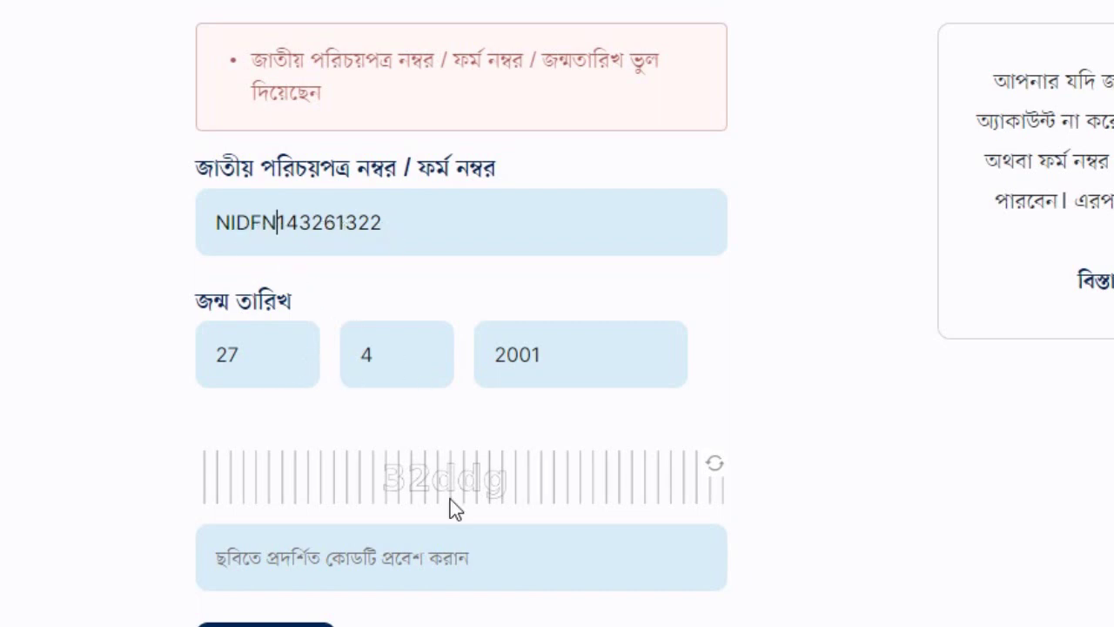
{"action": "left_click", "coordinate": [374, 570]}
{"action": "type", "text": "32"}
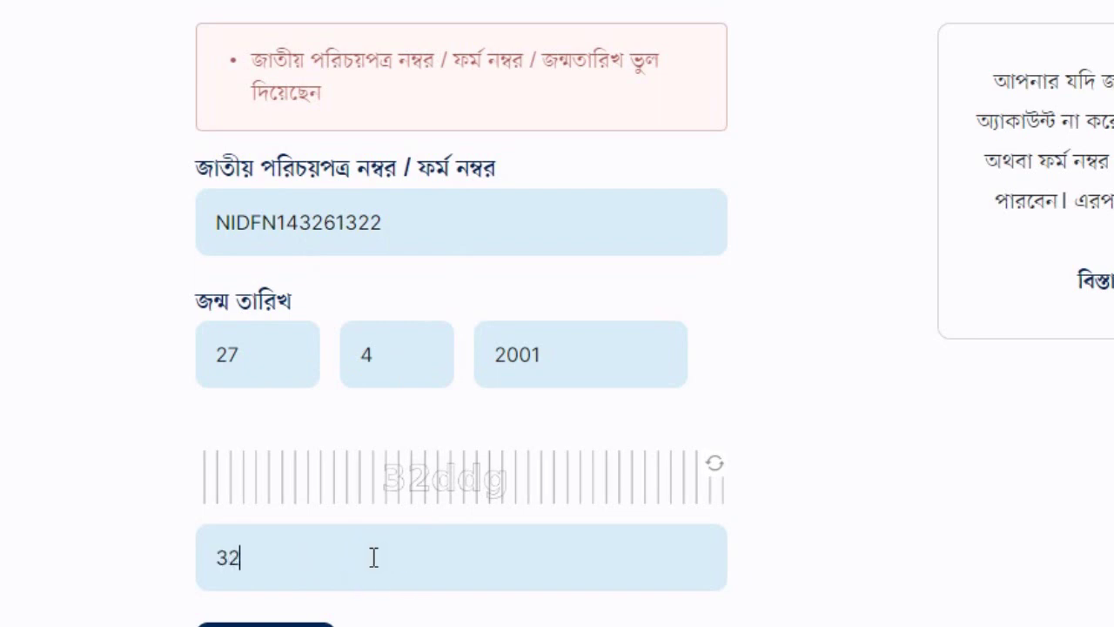
{"action": "type", "text": "DDG"}
{"action": "double_click", "coordinate": [328, 566]}
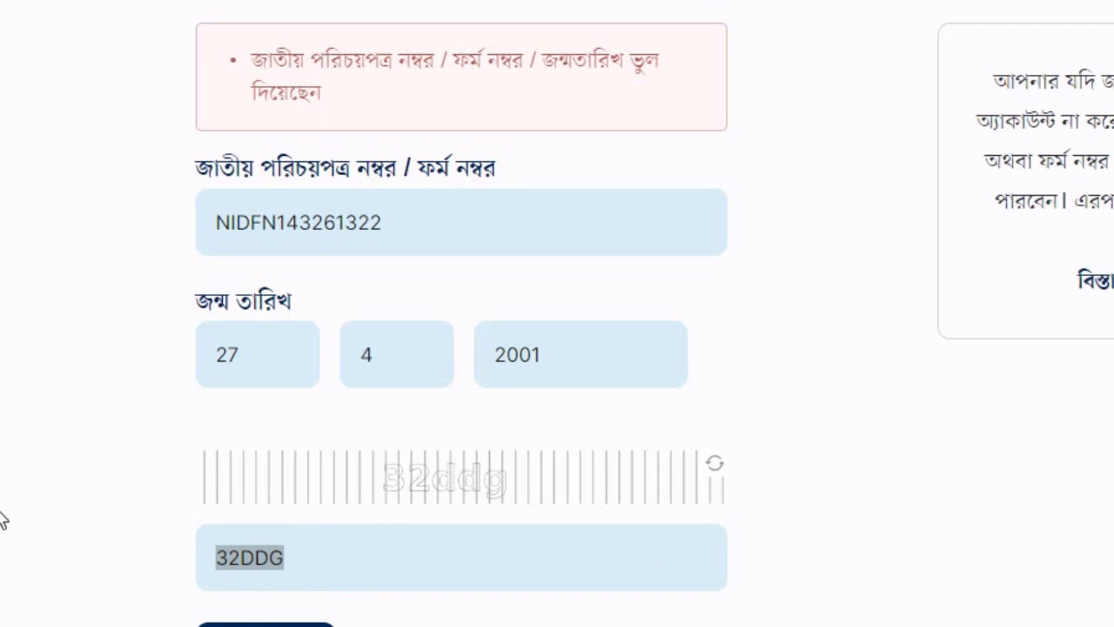
{"action": "type", "text": "32"}
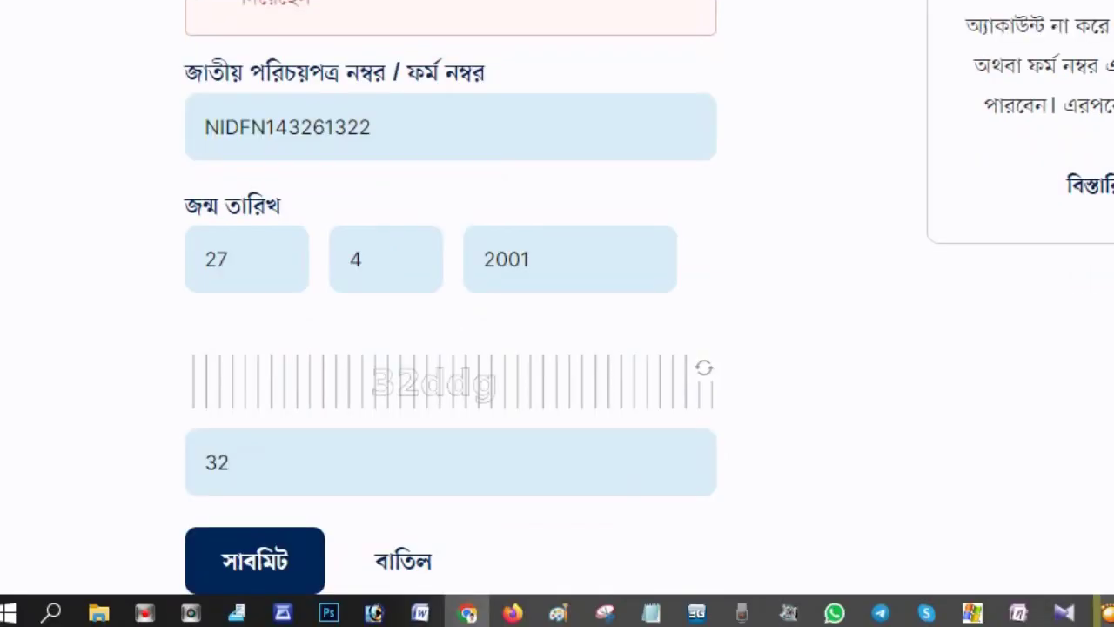
{"action": "type", "text": "ddg"}
{"action": "scroll", "coordinate": [241, 377], "scroll_direction": "down", "scroll_amount": 3}
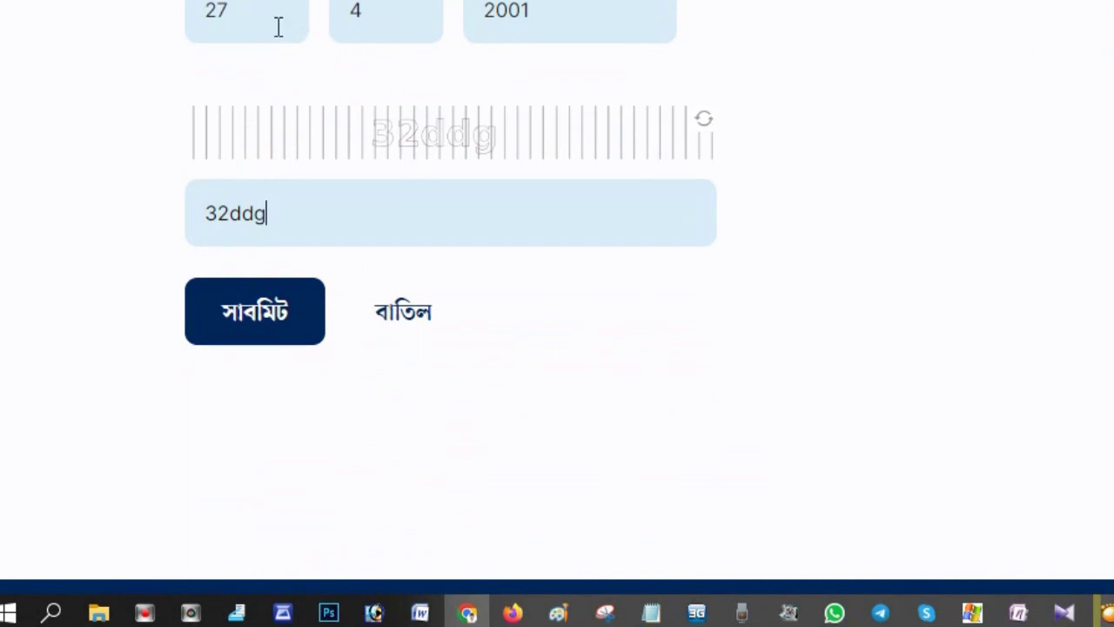
Submit the corrected ID and captcha to reach the address step
{"action": "left_click", "coordinate": [256, 316]}
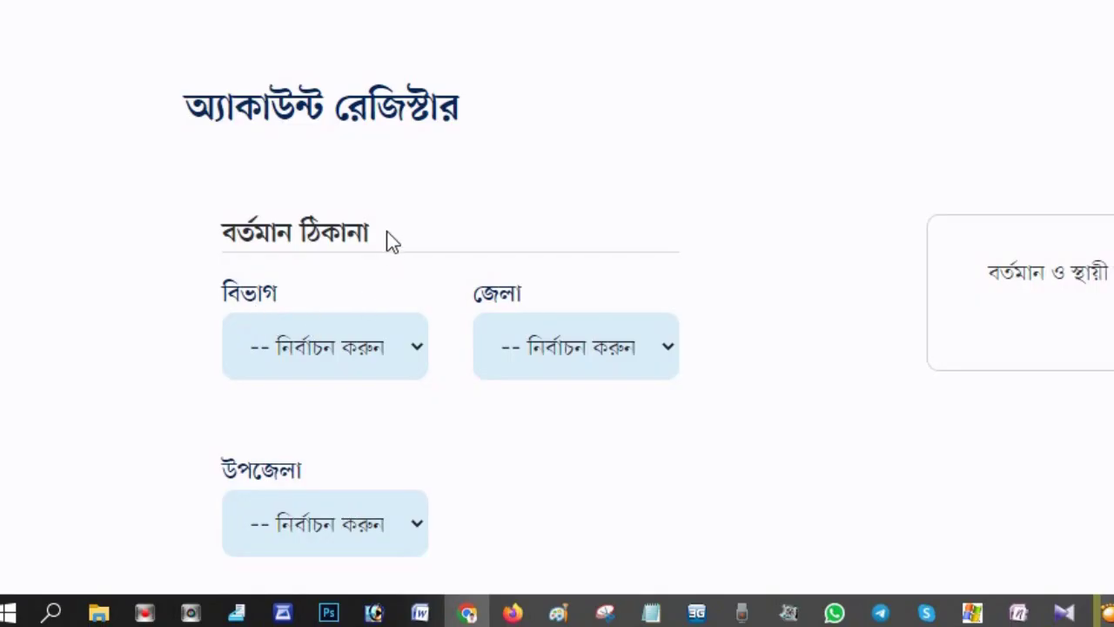
{"action": "scroll", "coordinate": [385, 233], "scroll_direction": "down", "scroll_amount": 1}
{"action": "scroll", "coordinate": [388, 236], "scroll_direction": "down", "scroll_amount": 1}
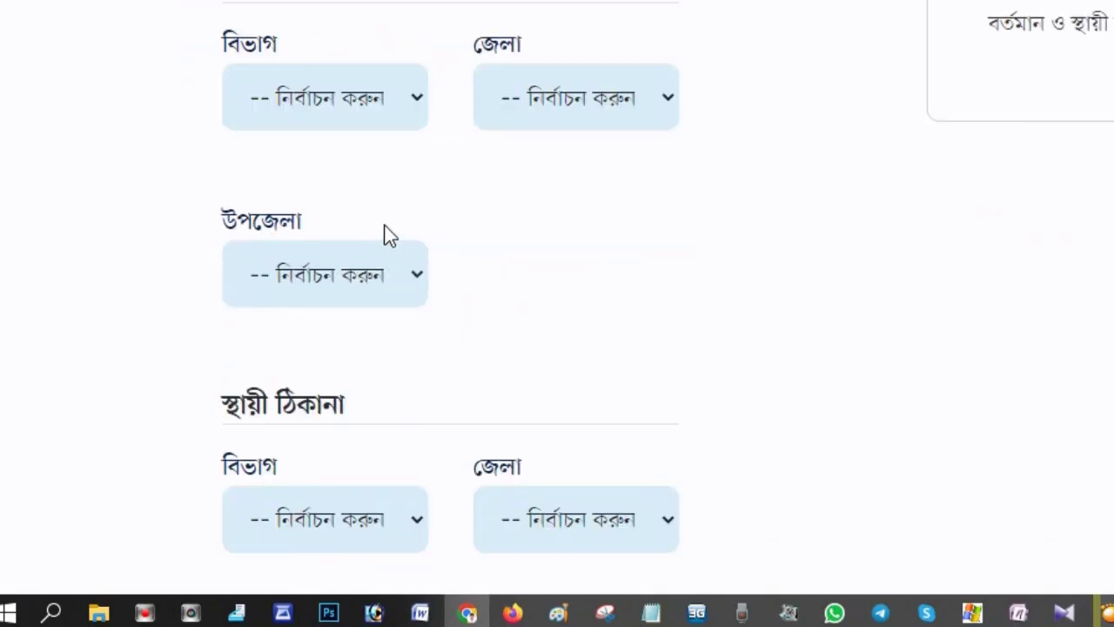
{"action": "scroll", "coordinate": [387, 235], "scroll_direction": "down", "scroll_amount": 2}
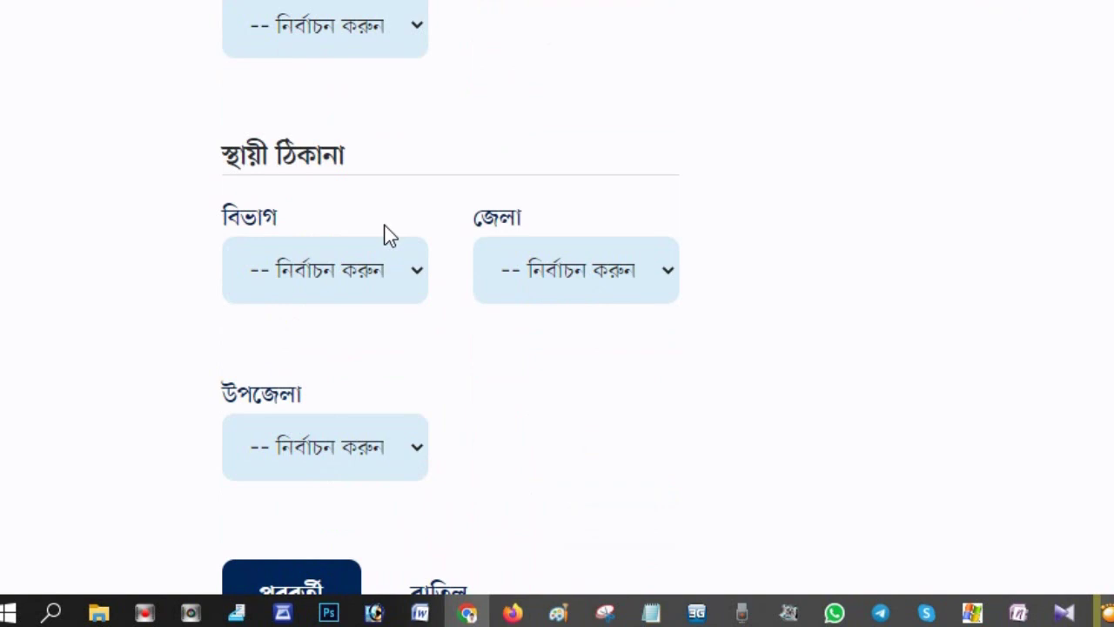
{"action": "scroll", "coordinate": [387, 236], "scroll_direction": "up", "scroll_amount": 2}
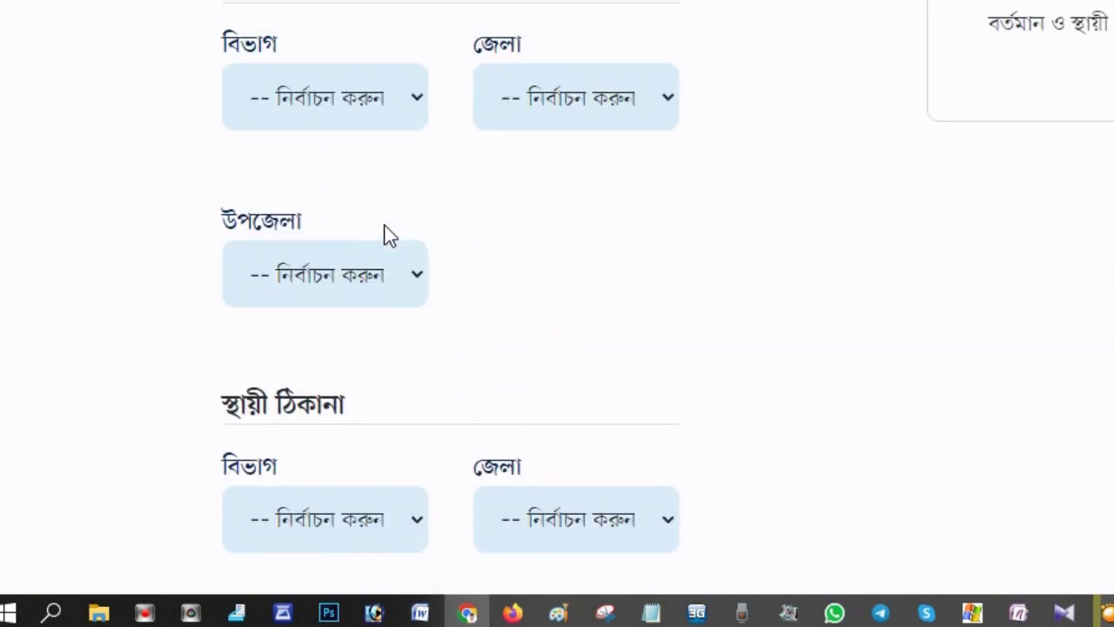
Set the present address division and district to Rangpur
{"action": "left_click", "coordinate": [345, 98]}
{"action": "left_click", "coordinate": [302, 303]}
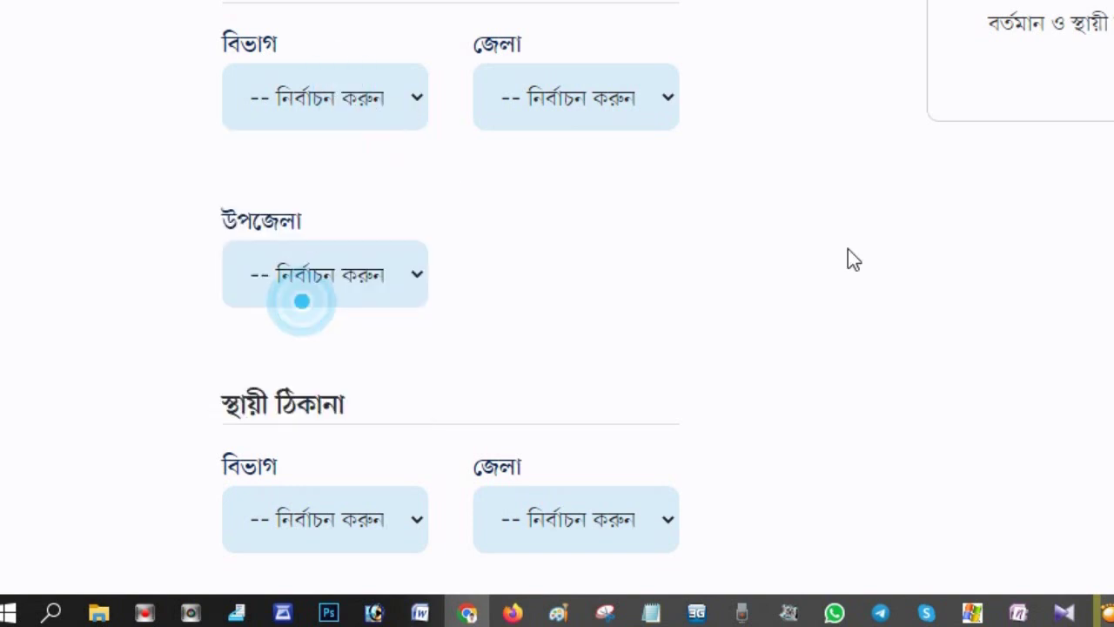
{"action": "left_click", "coordinate": [567, 98]}
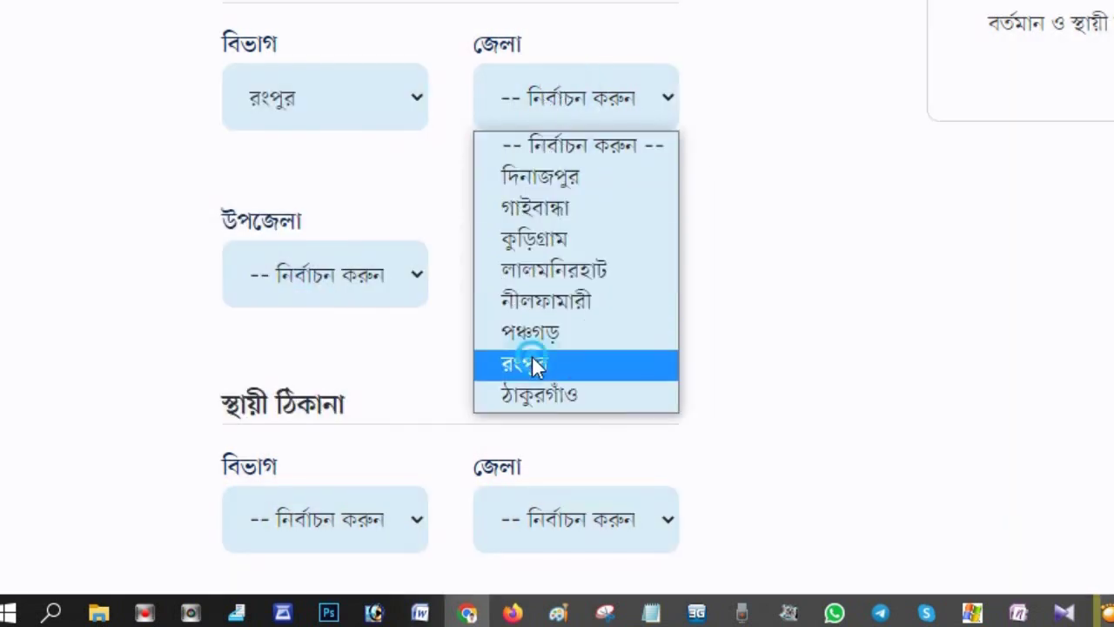
{"action": "left_click", "coordinate": [532, 354]}
Set the permanent address division and district to Rangpur, leaving upazila unselected
{"action": "scroll", "coordinate": [428, 294], "scroll_direction": "down", "scroll_amount": 2}
{"action": "left_click", "coordinate": [341, 269]}
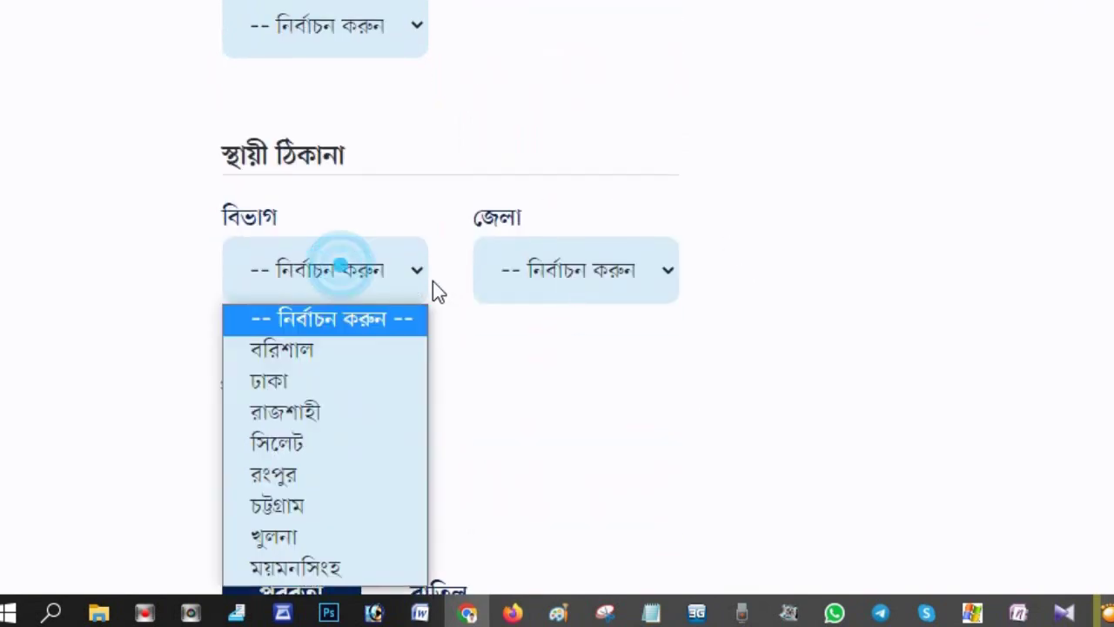
{"action": "left_click", "coordinate": [291, 475]}
{"action": "left_click", "coordinate": [590, 266]}
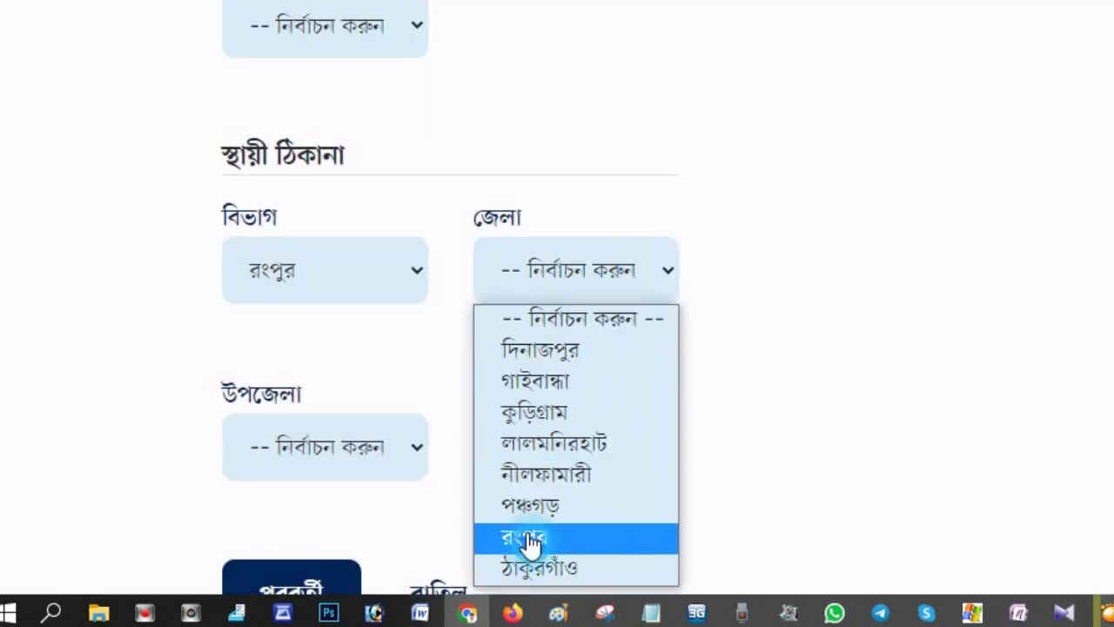
{"action": "left_click", "coordinate": [531, 538]}
{"action": "left_click", "coordinate": [343, 473]}
{"action": "left_click", "coordinate": [937, 330]}
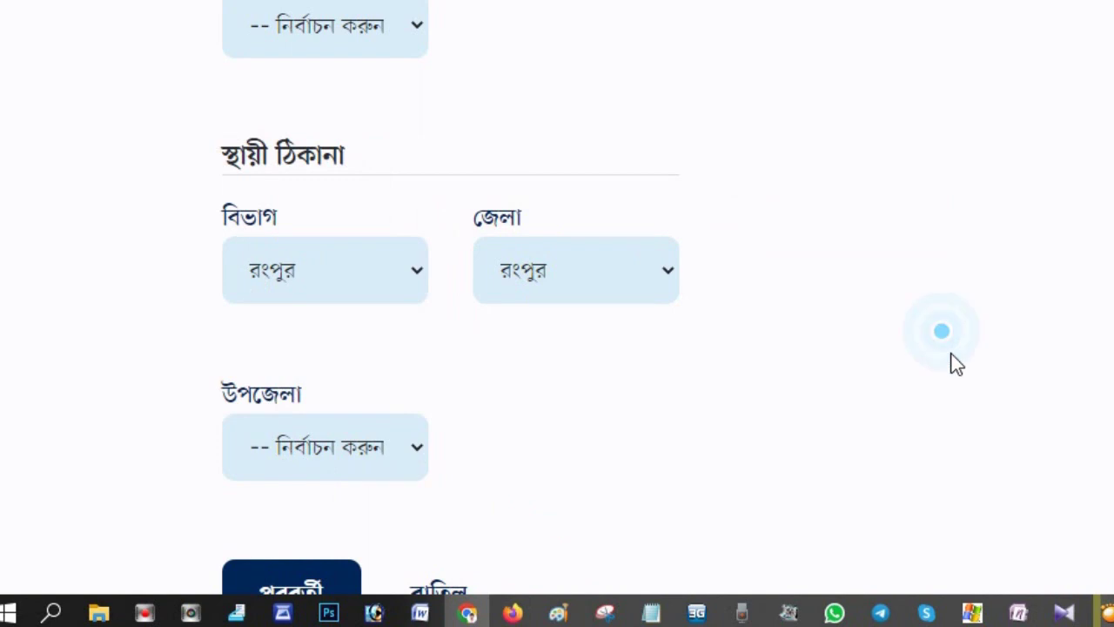
{"action": "scroll", "coordinate": [443, 432], "scroll_direction": "up", "scroll_amount": 4}
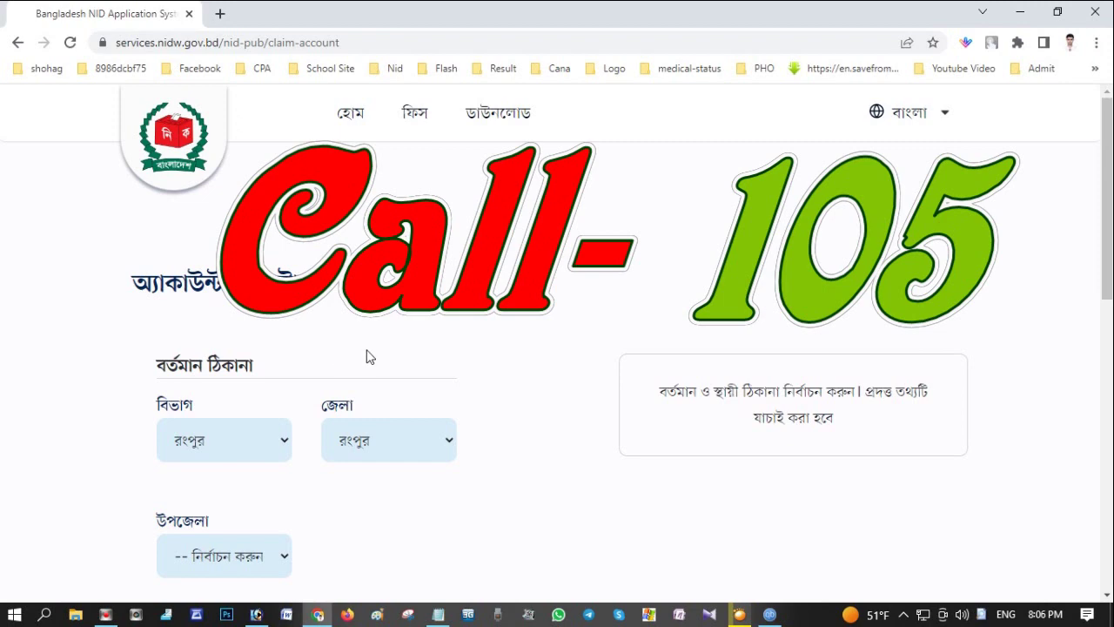
{"action": "scroll", "coordinate": [366, 356], "scroll_direction": "down", "scroll_amount": 1}
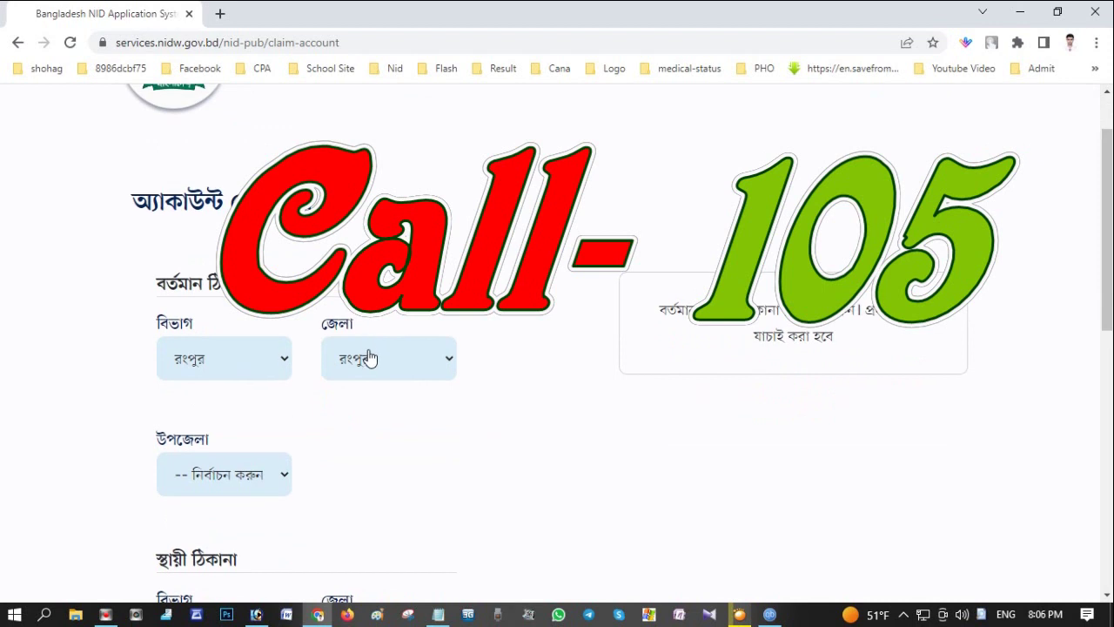